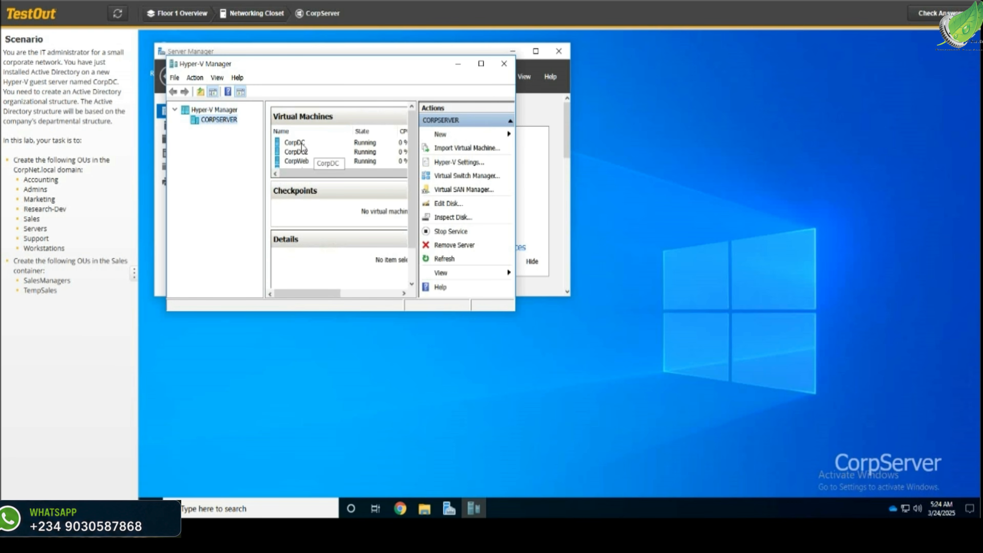
- Connect to the CorpDC virtual machine and open Active Directory Users and Computers from its Server Manager
click(294, 146)
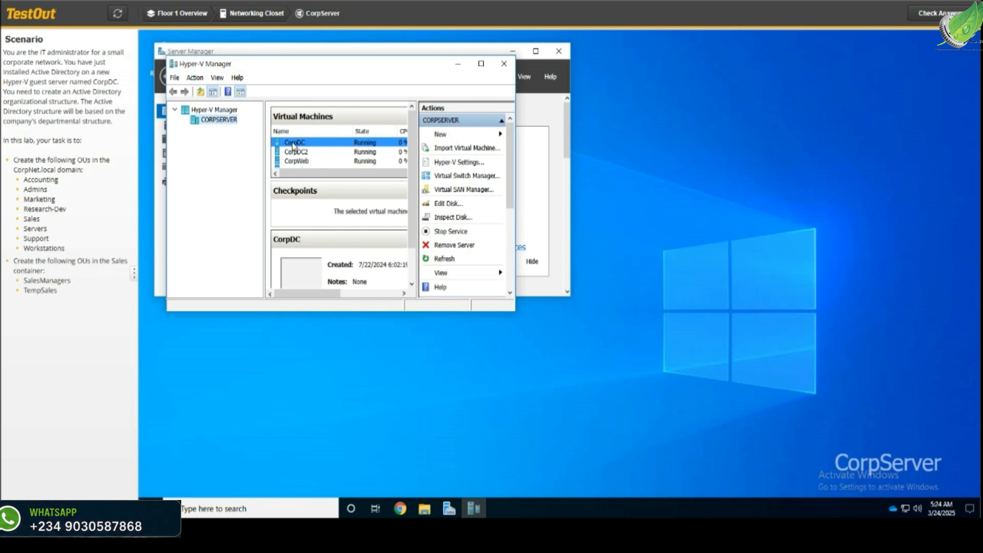
double_click(294, 146)
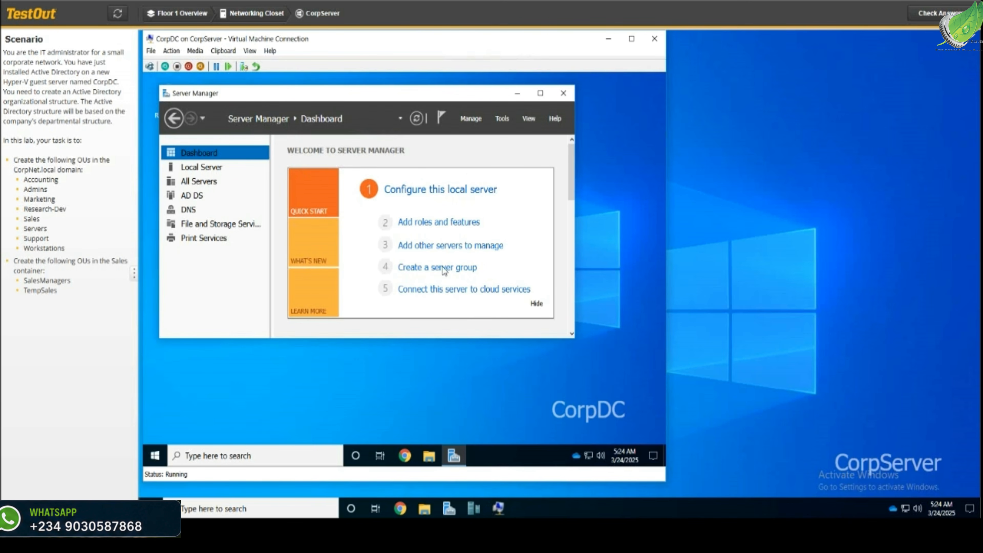
click(503, 118)
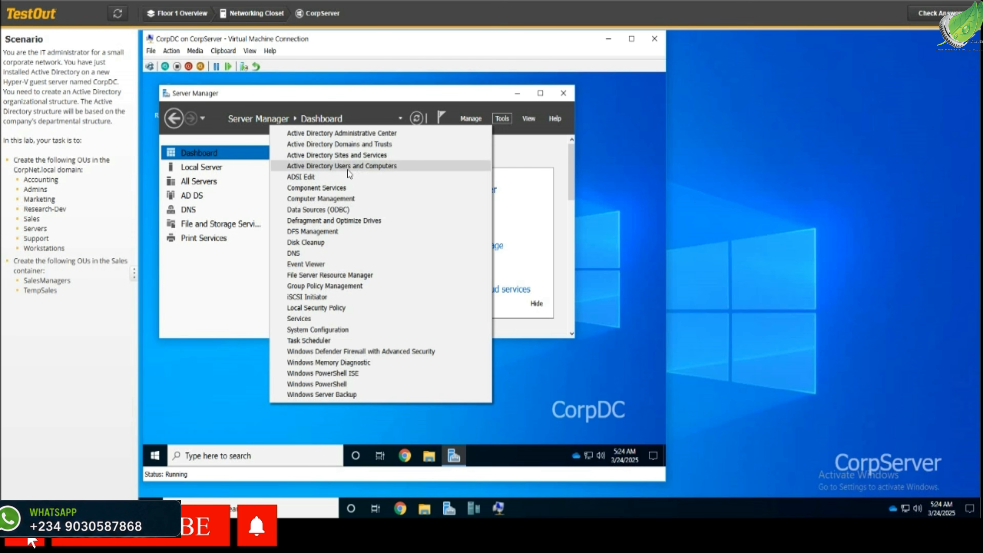
click(368, 168)
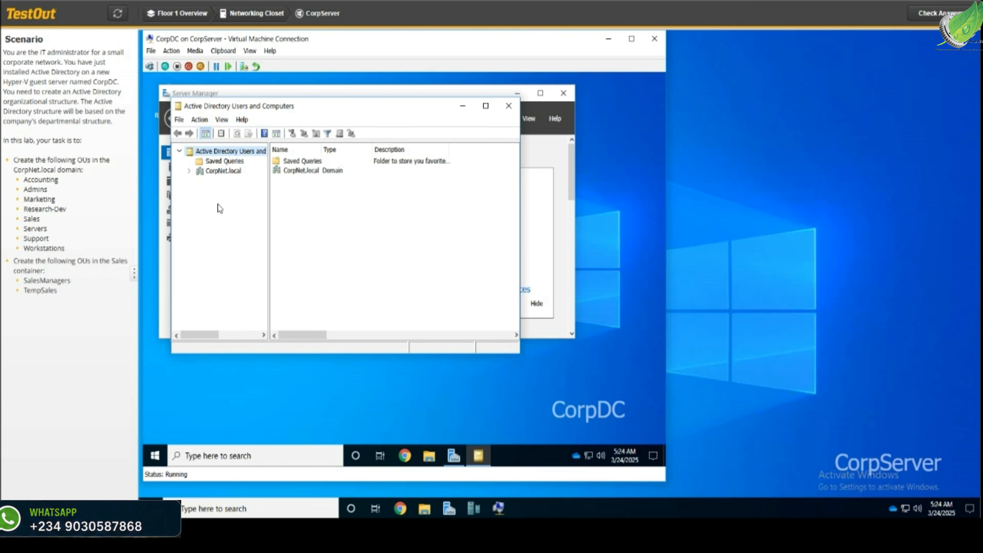
- Create an organizational unit named Accounting in the CorpNet.local domain
click(211, 171)
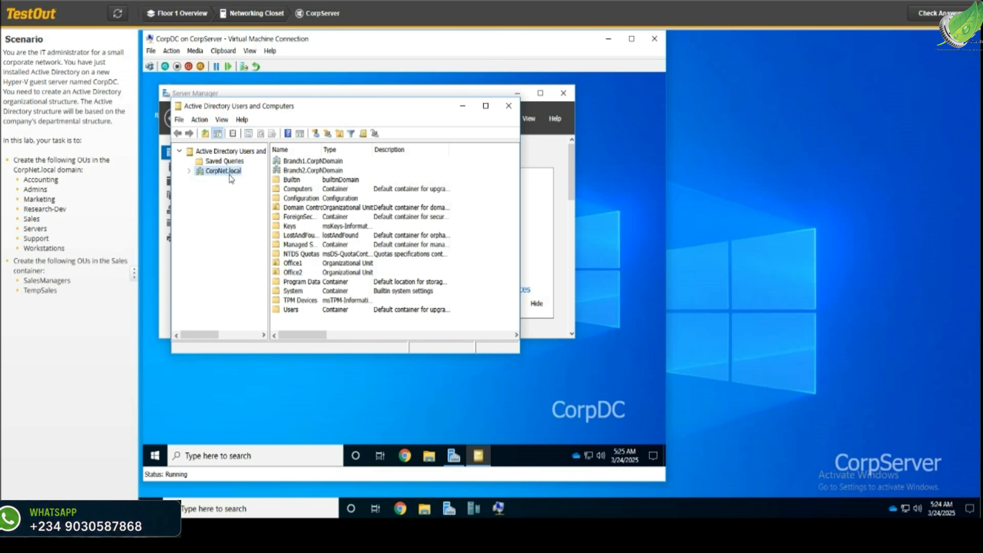
click(339, 134)
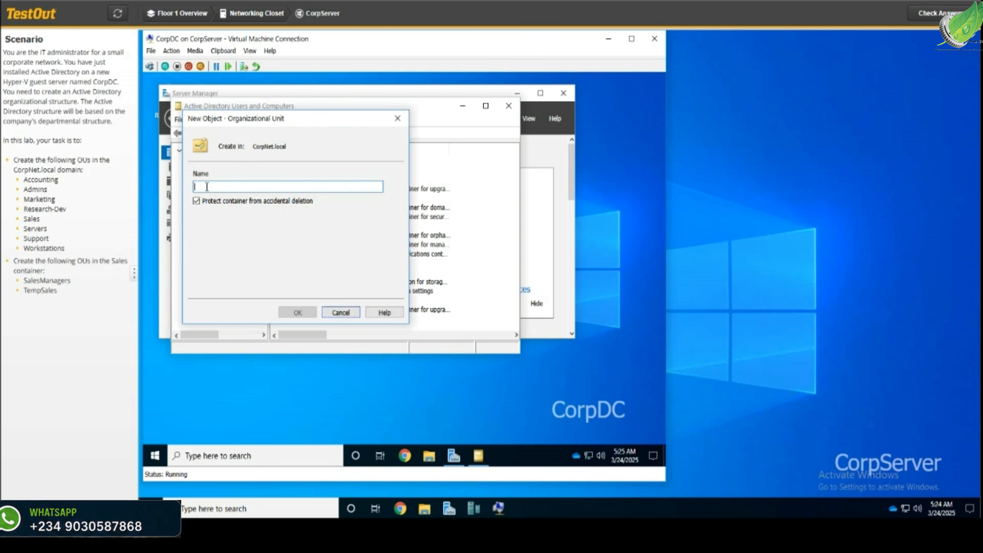
text(A)
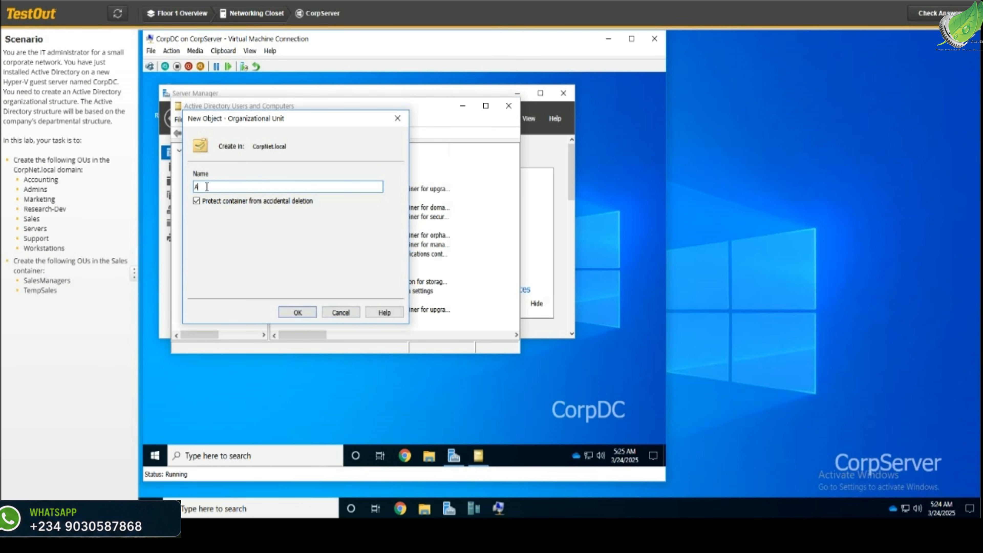
text(ccounting)
key(Return)
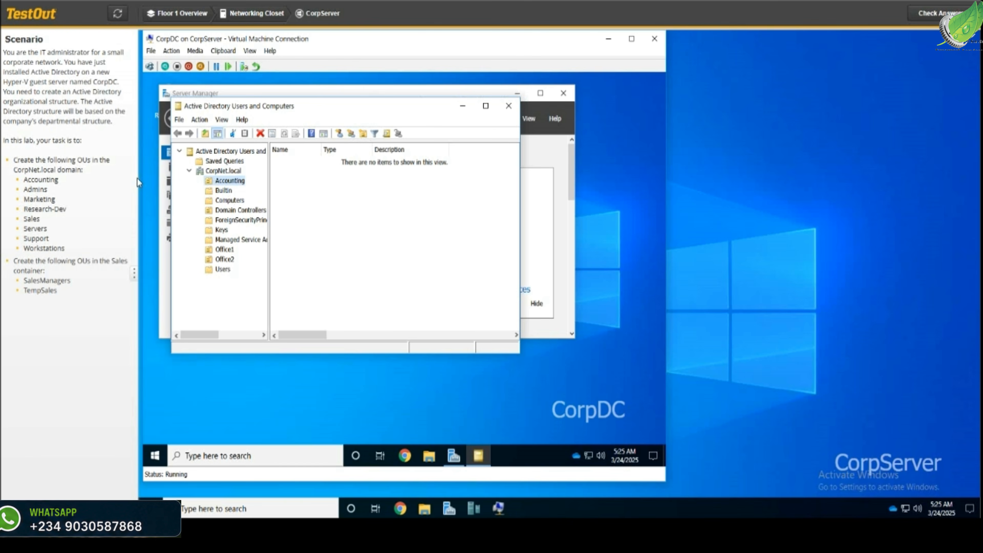
- Create an organizational unit named Admins directly under the CorpNet.local domain
click(227, 172)
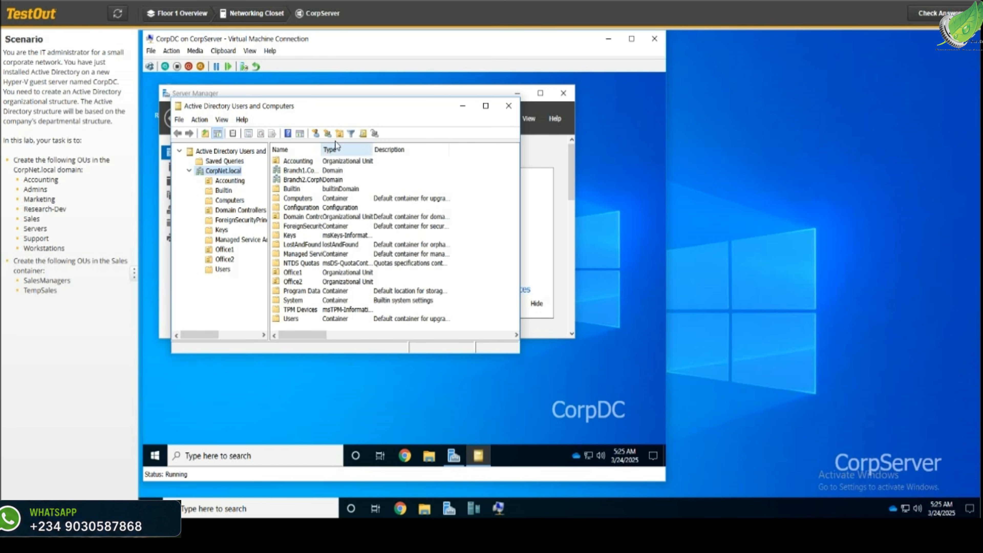
click(340, 134)
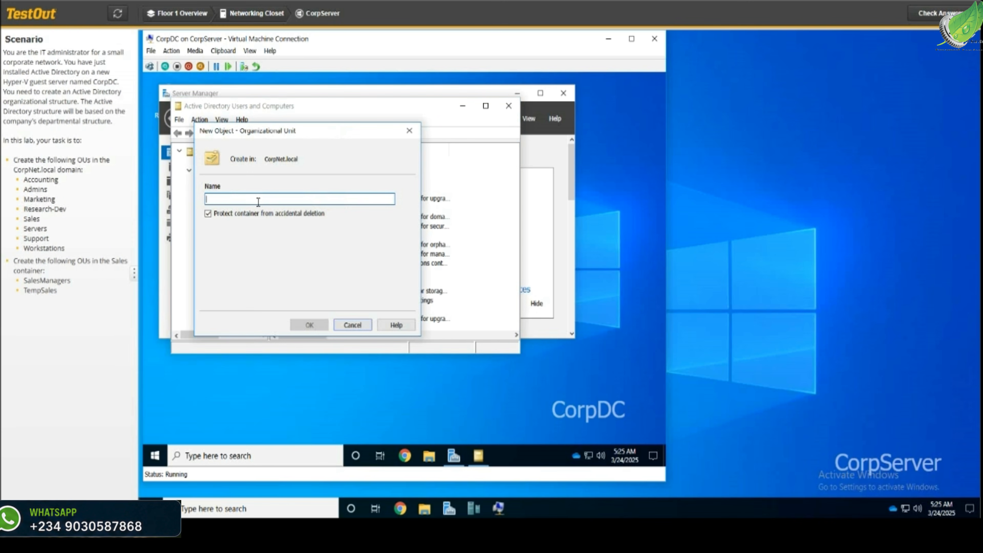
text(A)
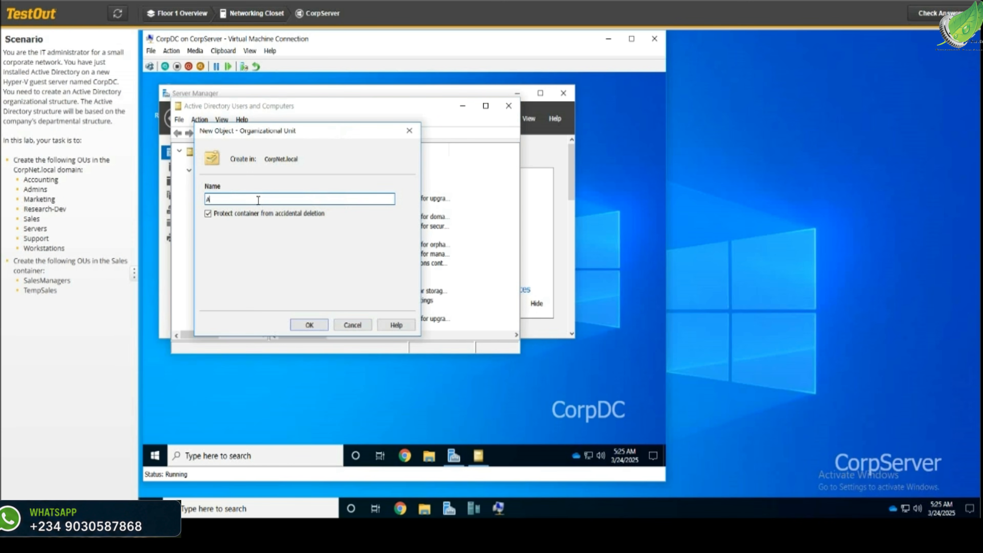
text(dmins)
key(Return)
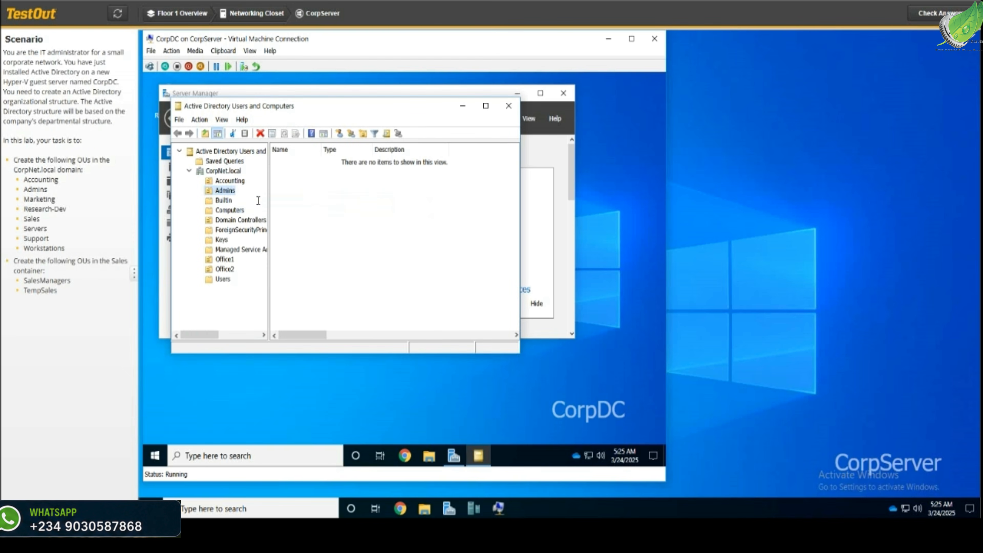
- Create an organizational unit named Marketing directly under the CorpNet.local domain
click(224, 173)
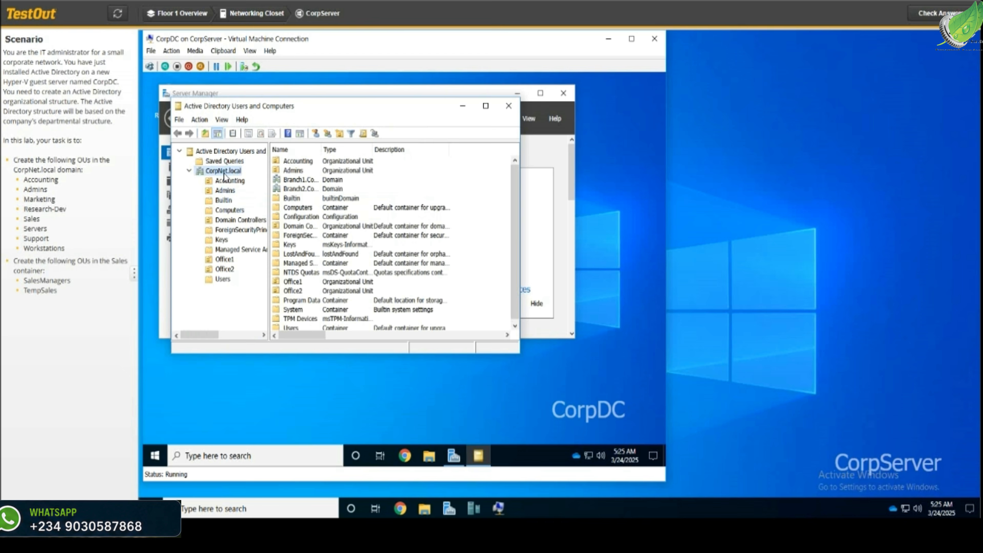
click(339, 133)
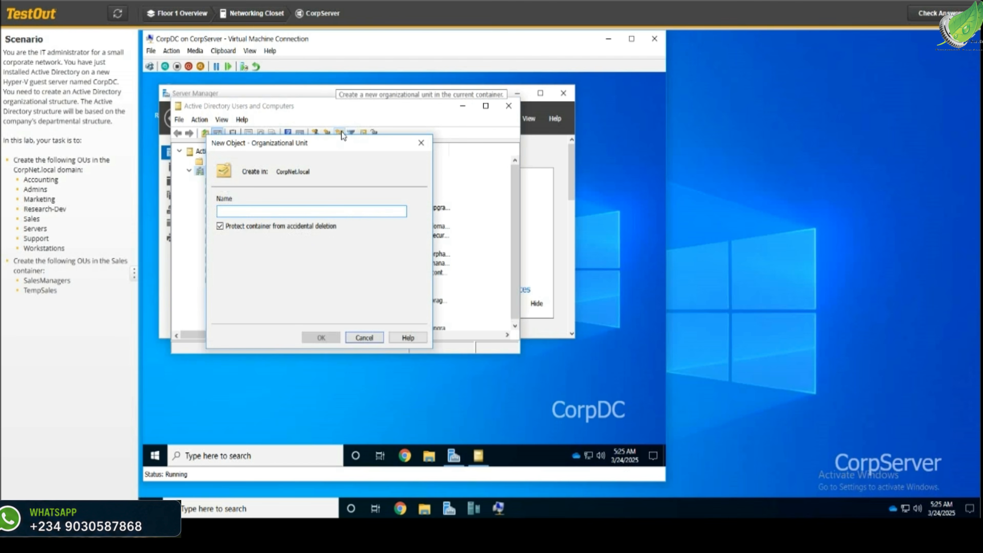
text(M)
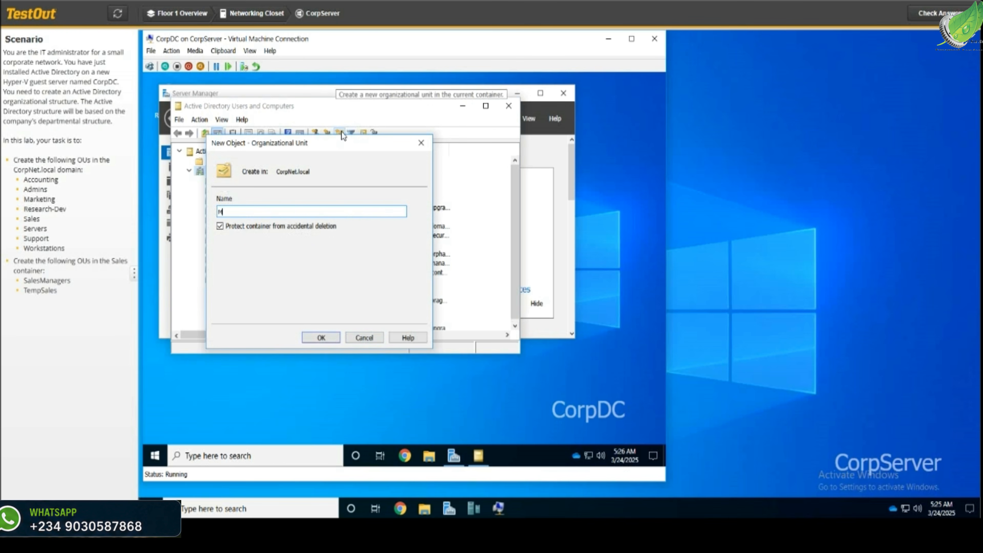
text(a)
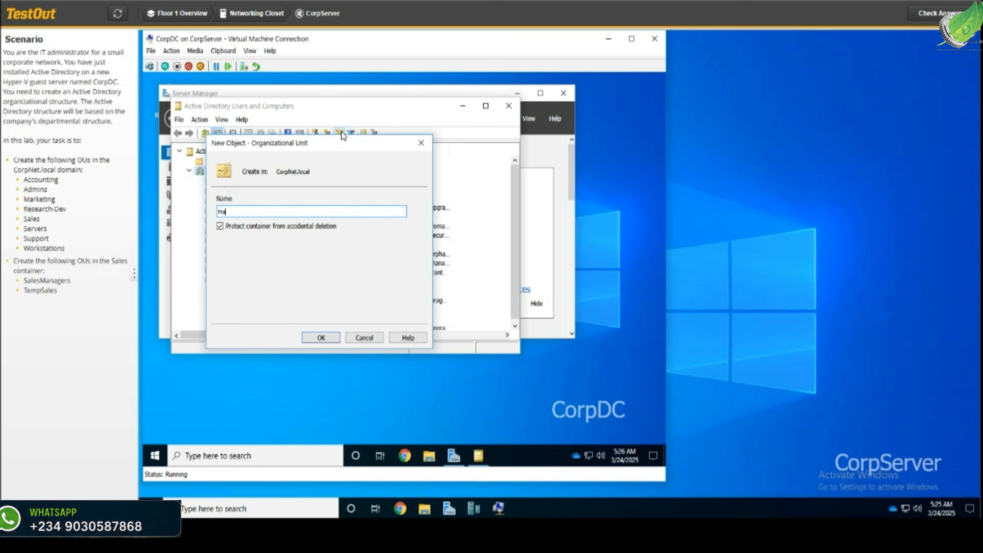
text(rketing)
key(Return)
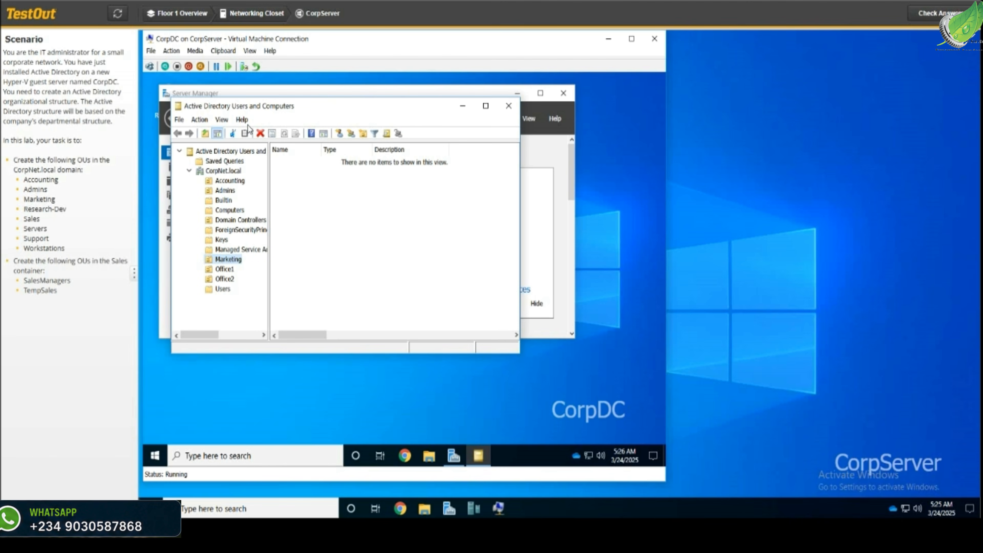
- Create an organizational unit named Rsearch-Dev directly under the CorpNet.local domain
click(222, 172)
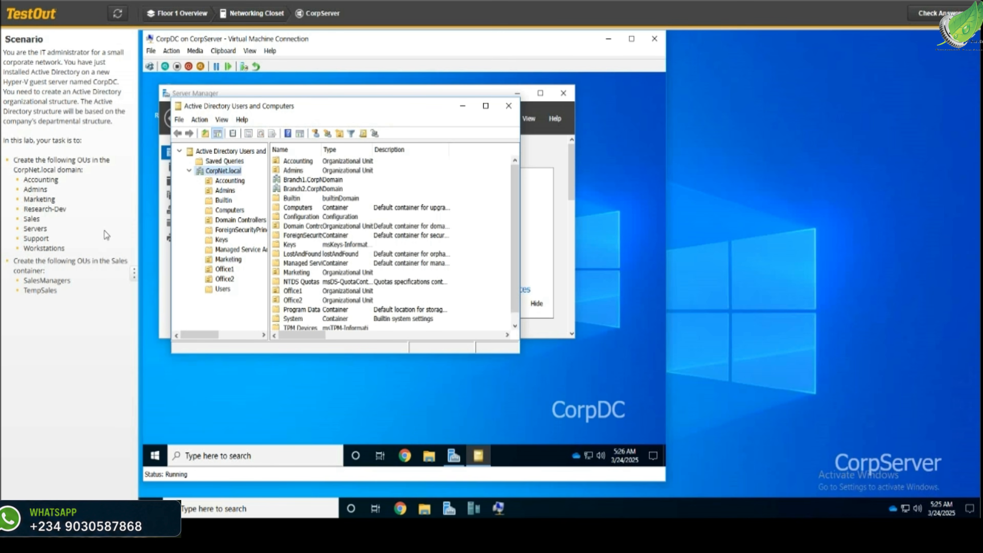
click(338, 132)
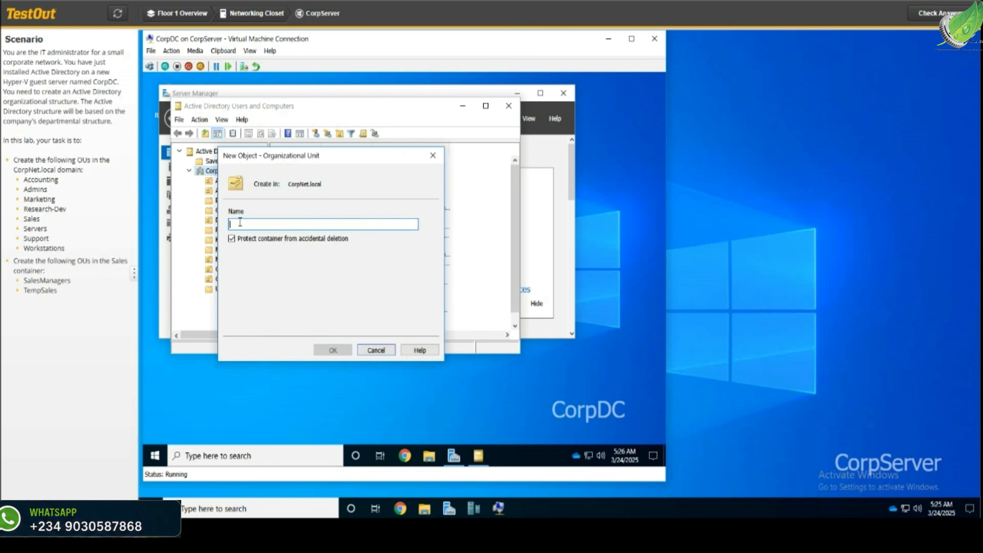
text(R)
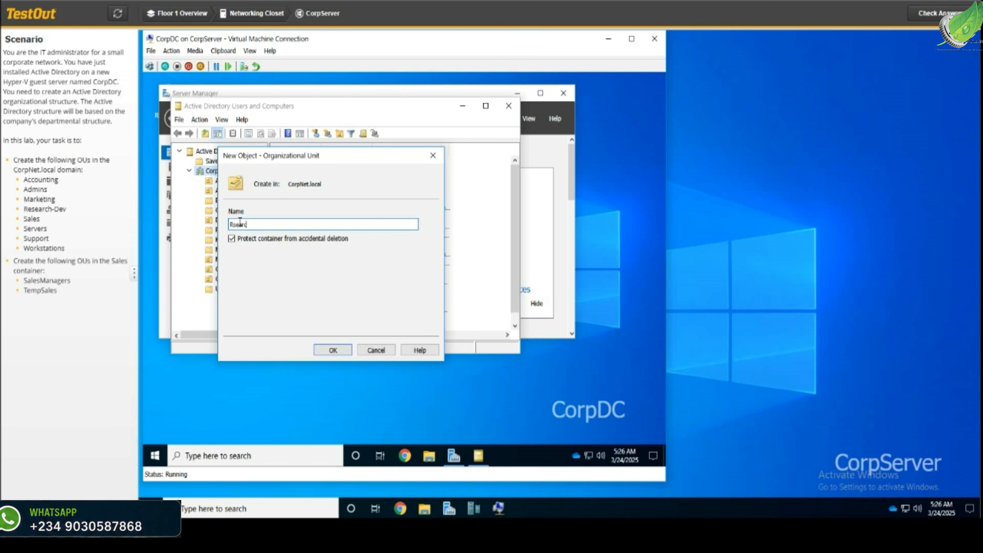
text(esearch-Dev)
key(Return)
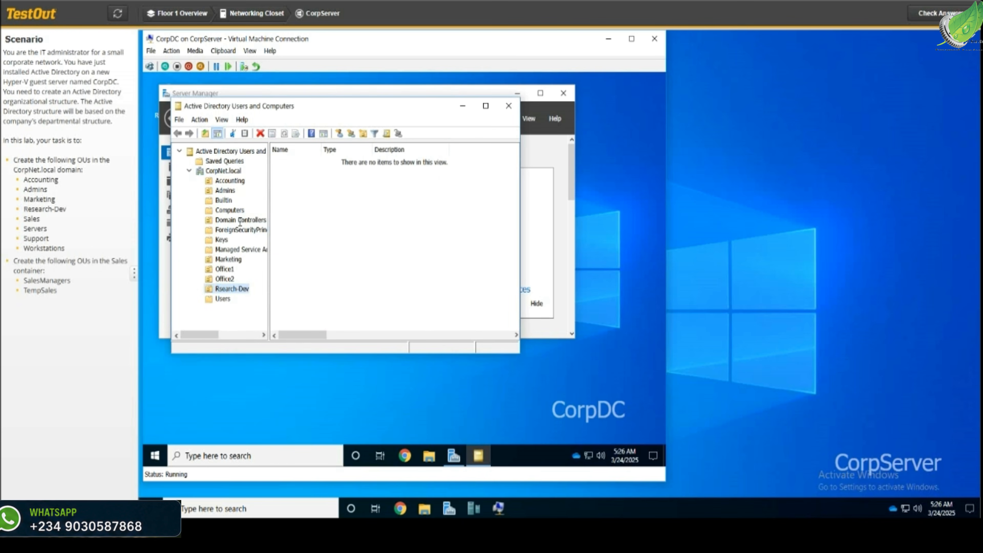
- Create an organizational unit named Sales directly under the CorpNet.local domain
click(220, 172)
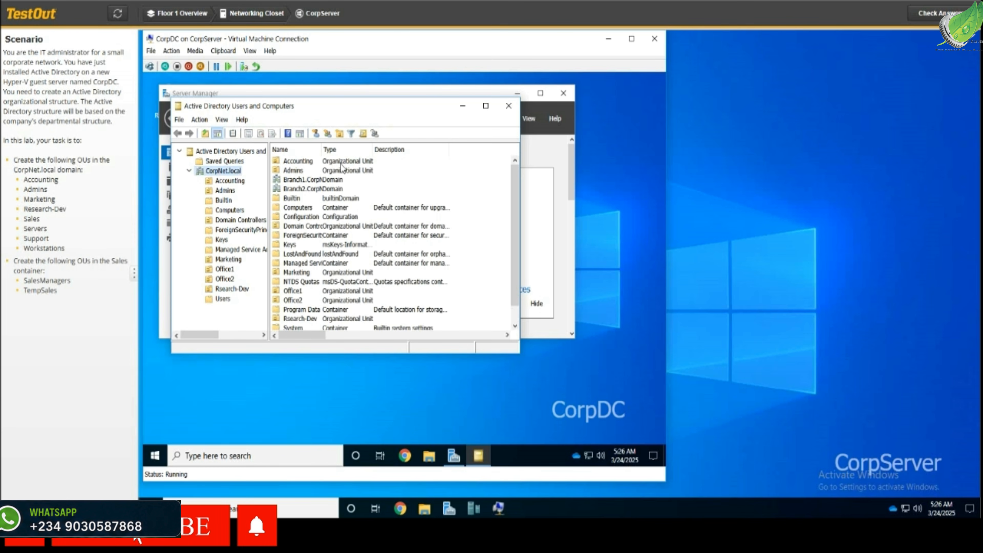
click(340, 134)
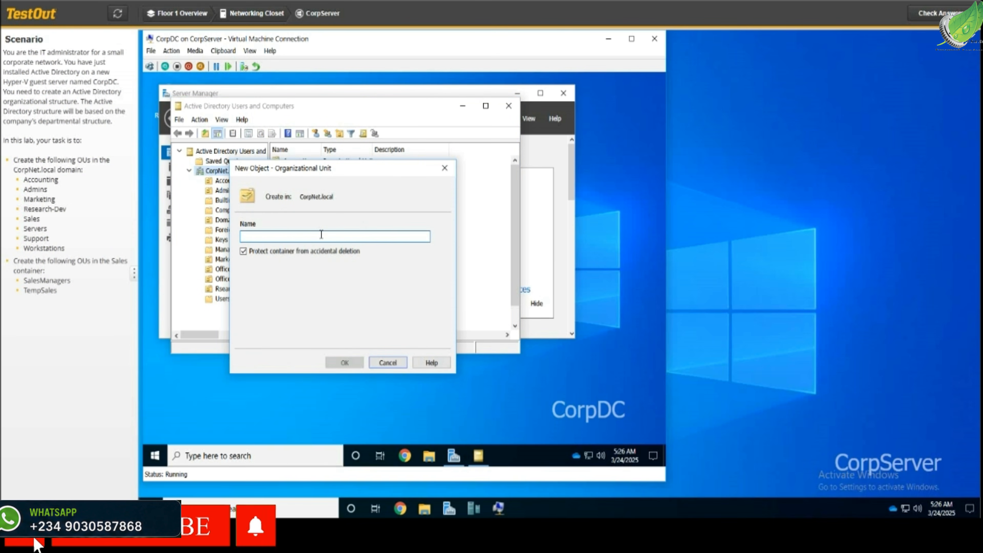
text(Sales)
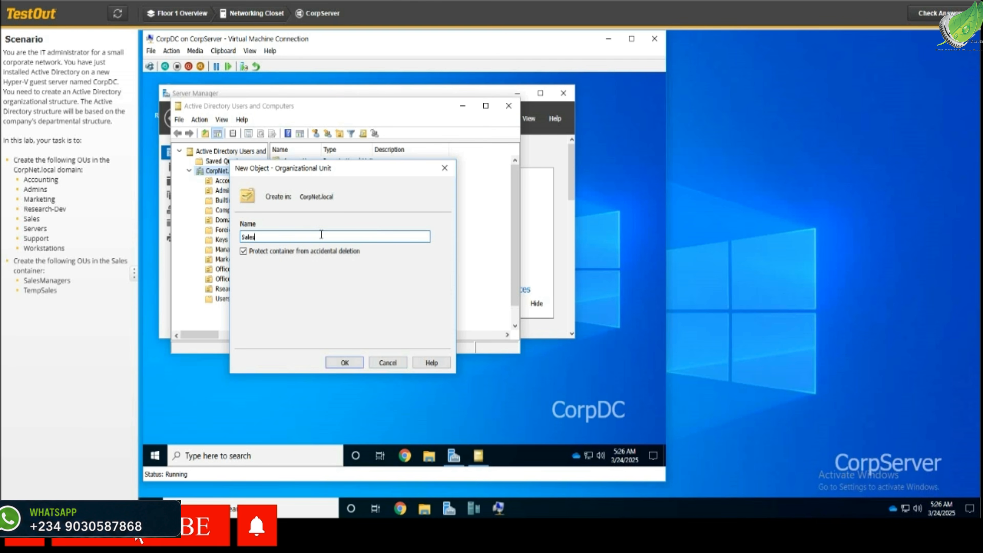
key(Return)
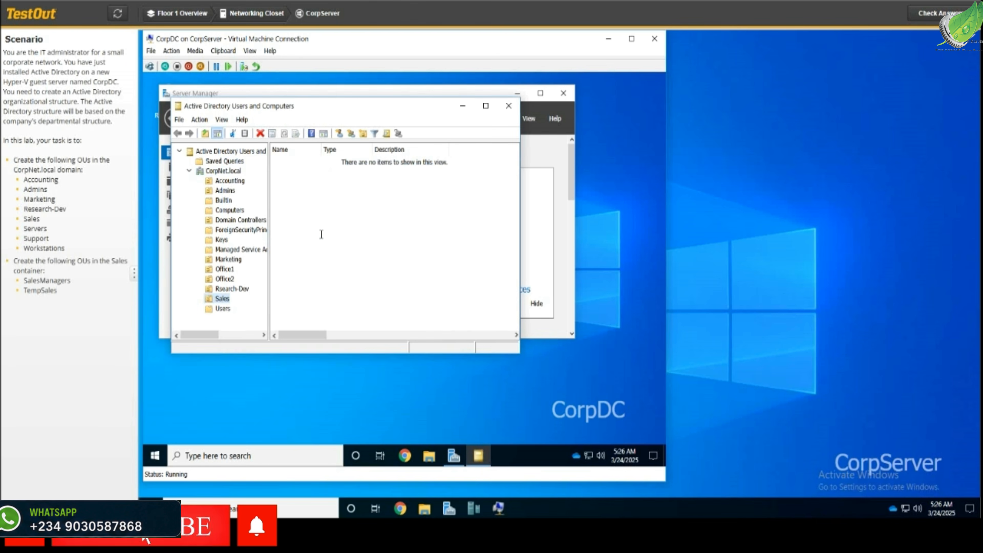
- Create an organizational unit named Servers directly under the CorpNet.local domain
click(228, 172)
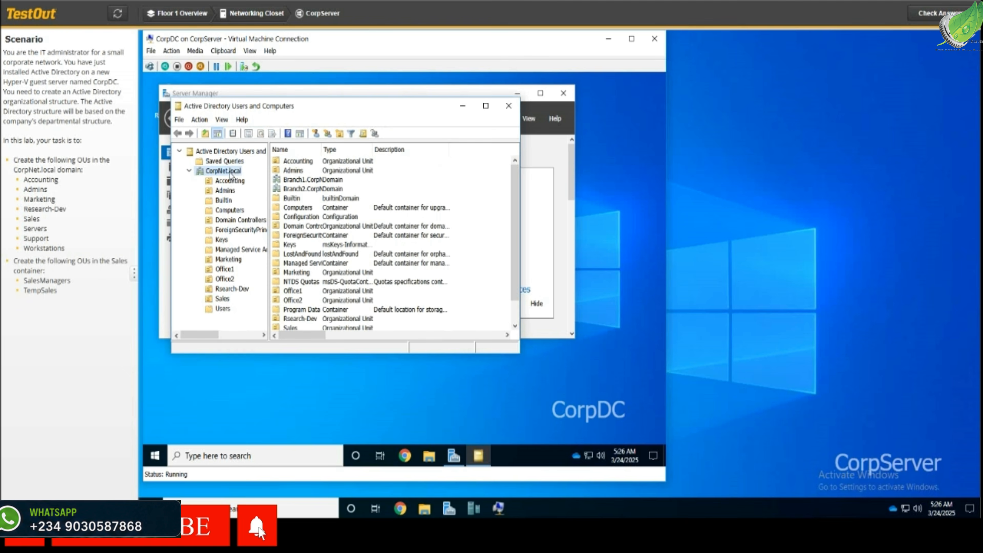
click(340, 134)
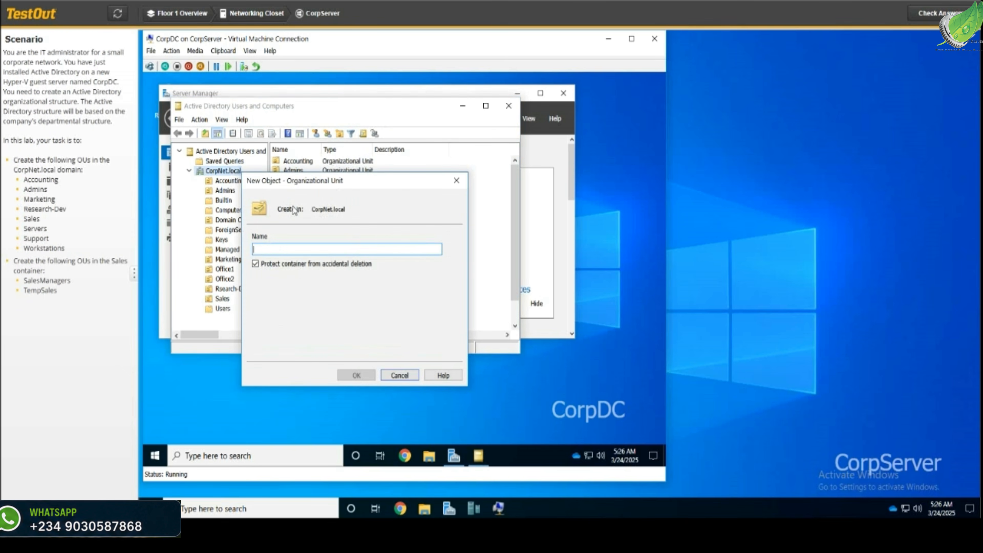
text(Servers)
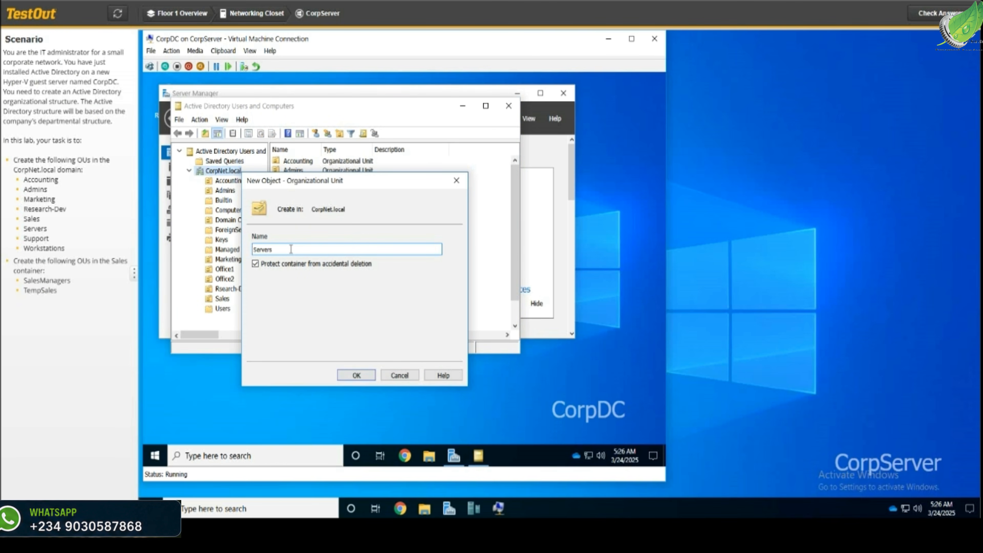
key(Return)
- Create an organizational unit named Support directly under the CorpNet.local domain
click(224, 171)
click(338, 134)
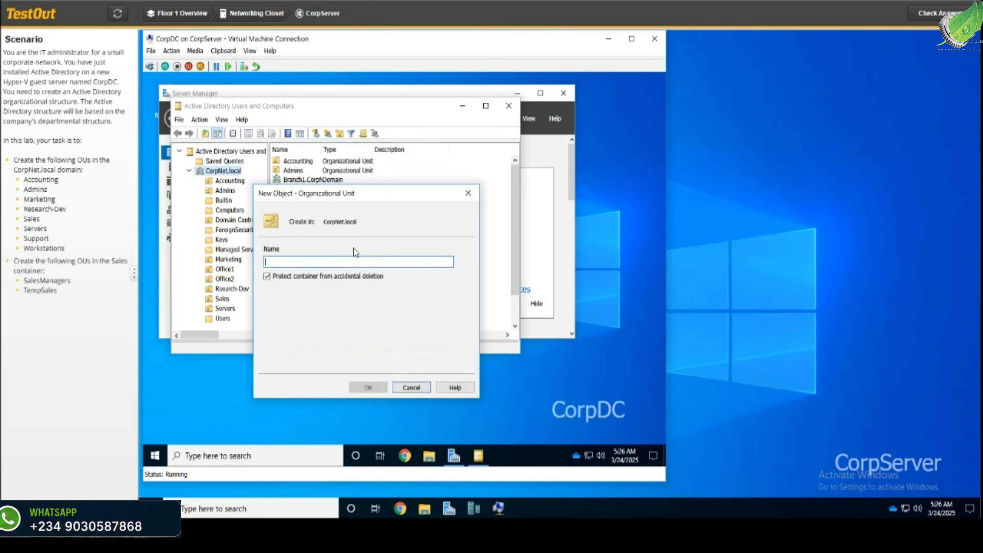
text(S)
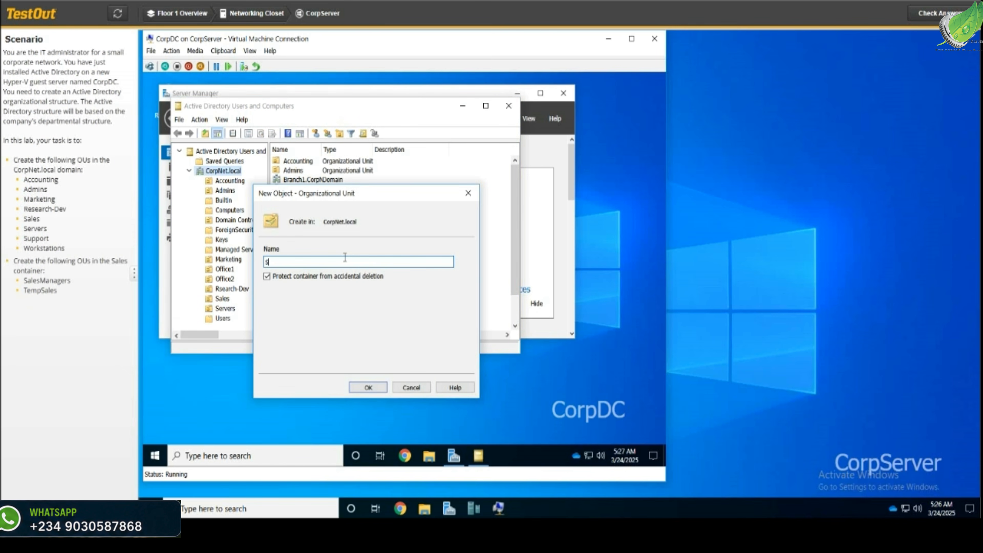
text(upport)
key(Return)
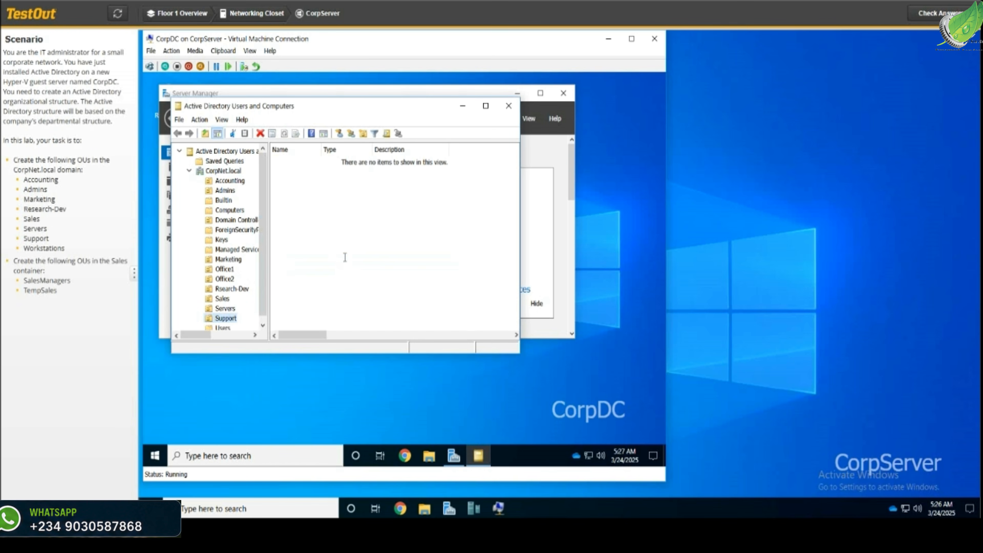
- Create an organizational unit named Workstations directly under the CorpNet.local domain
click(200, 170)
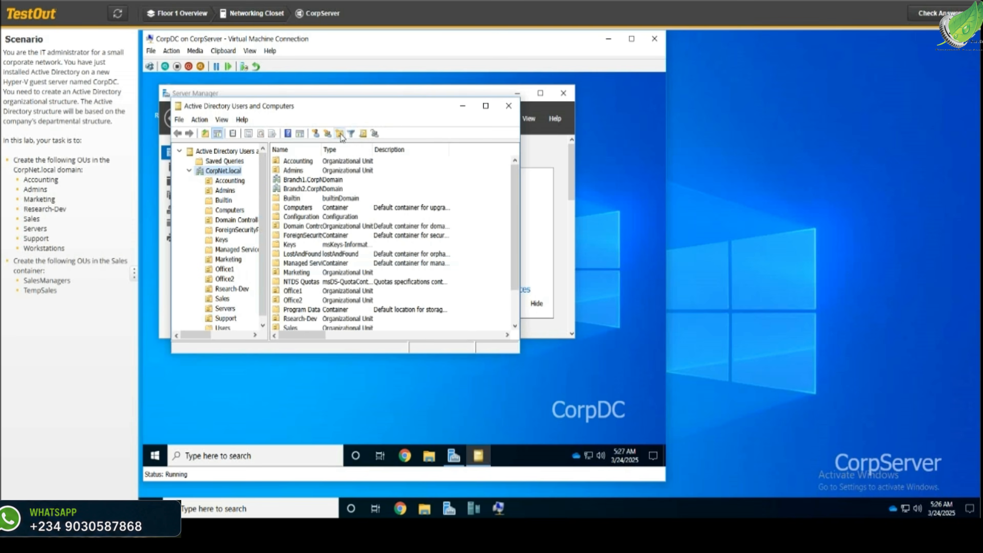
click(339, 134)
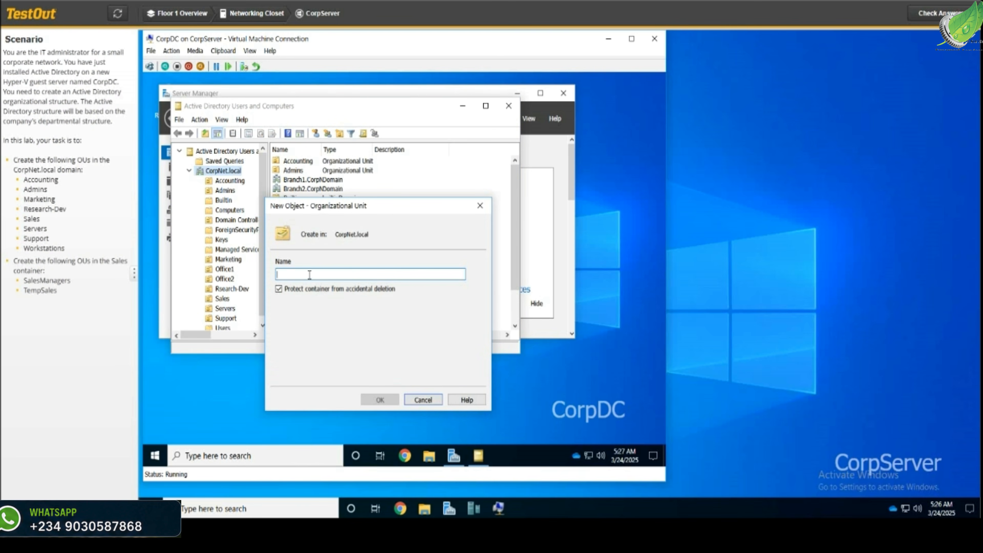
text(W)
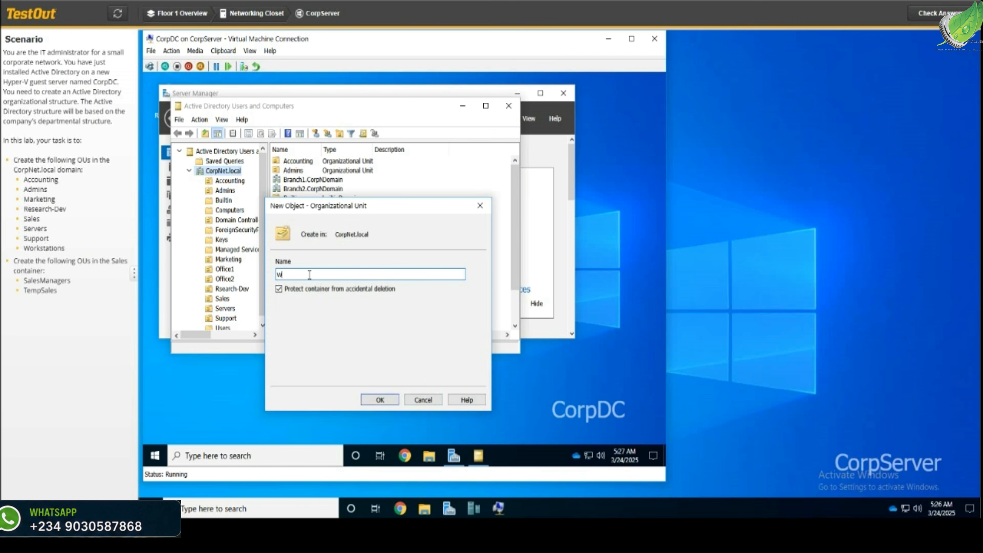
text(orkstations)
key(Return)
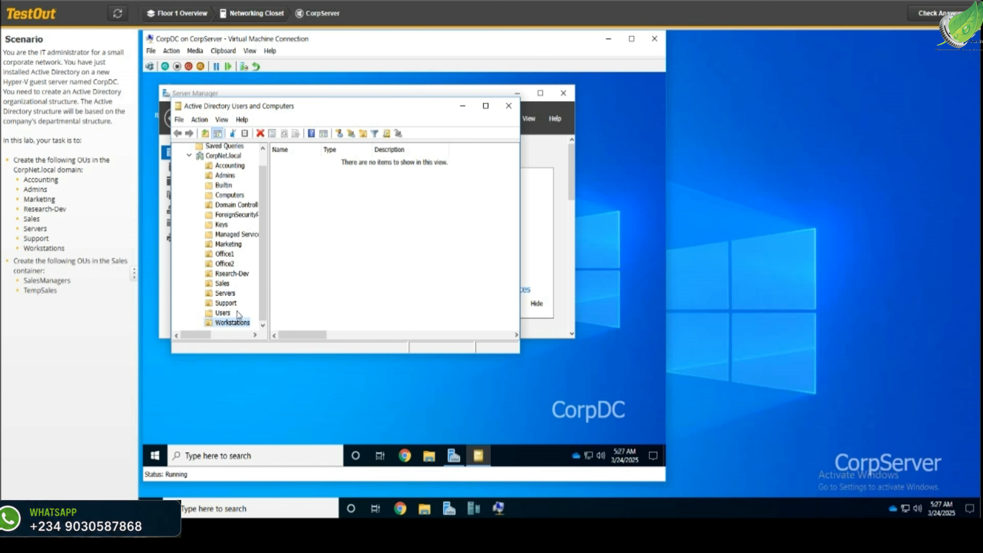
- Create an organizational unit named SalesManagers inside the Sales organizational unit of CorpNet.local
click(219, 285)
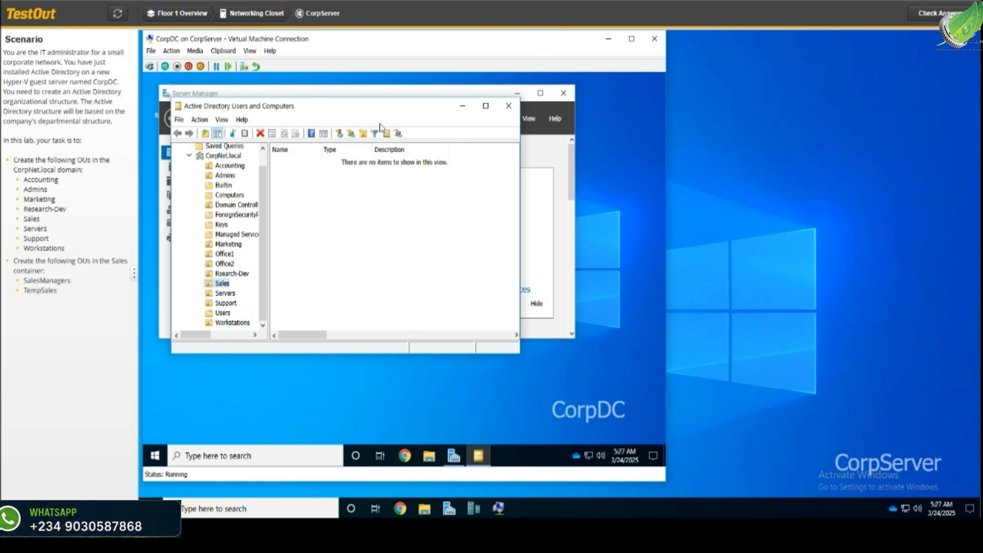
click(364, 135)
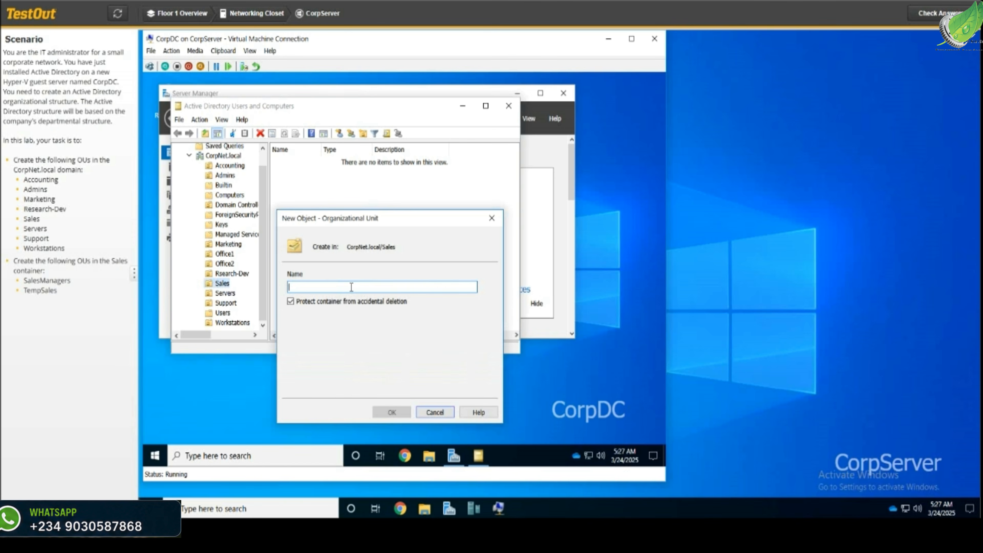
text(Sales)
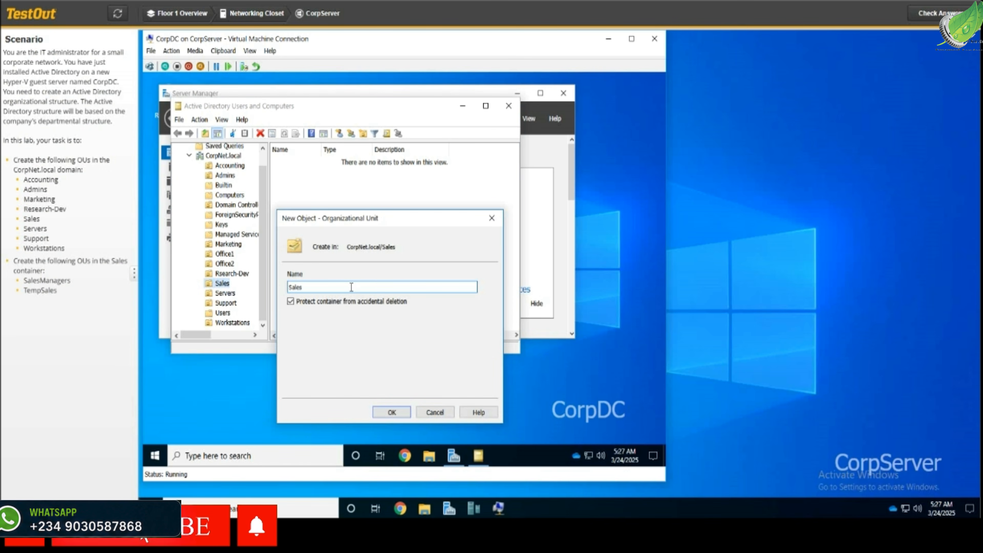
text(M)
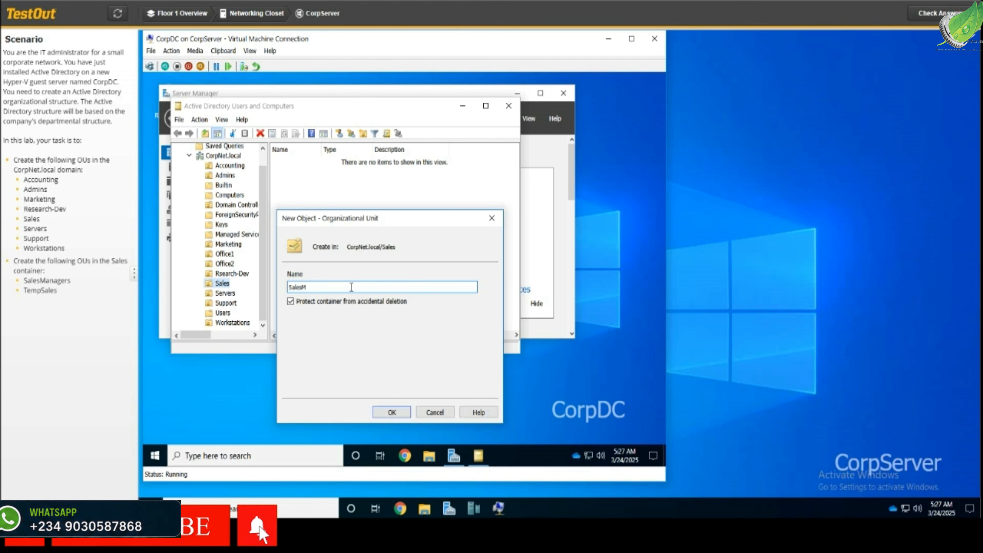
text(anagers)
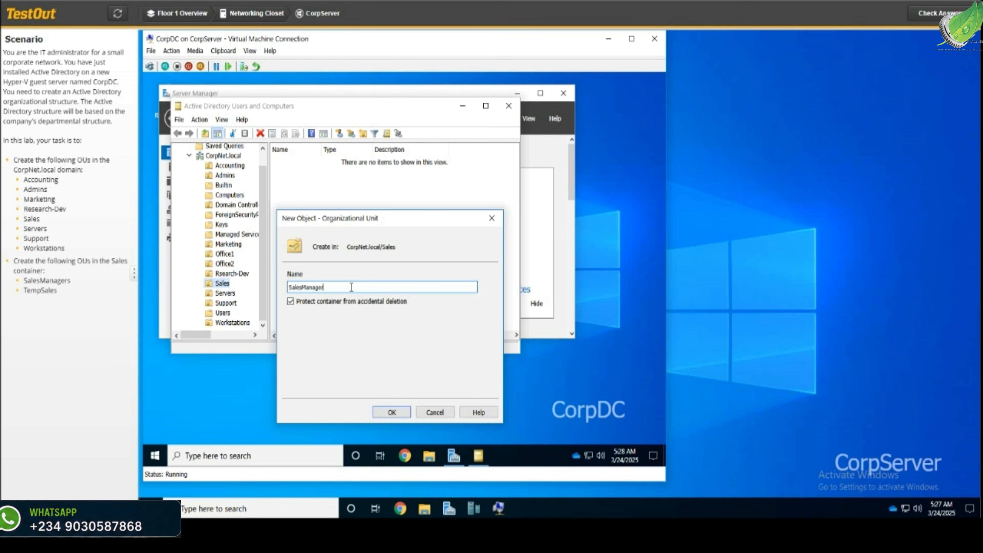
key(Return)
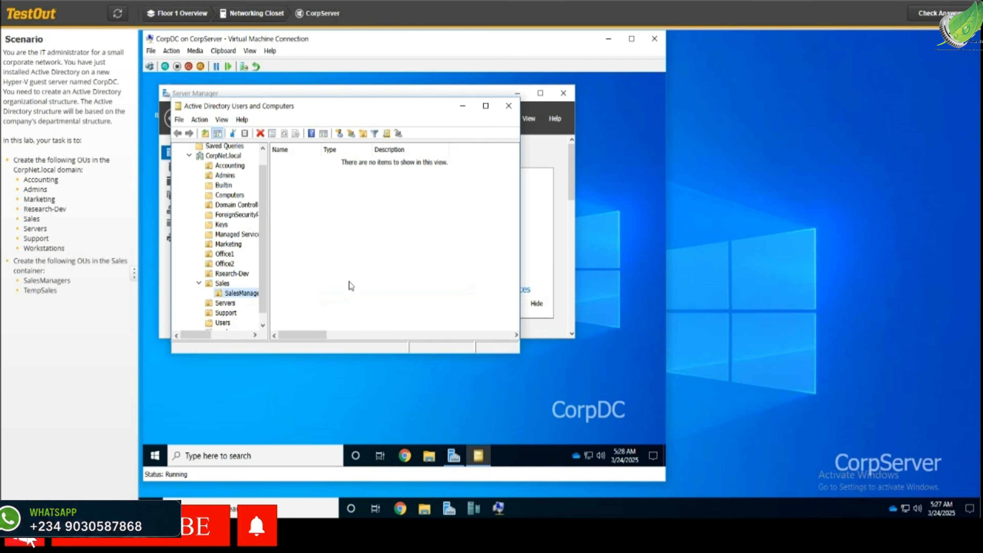